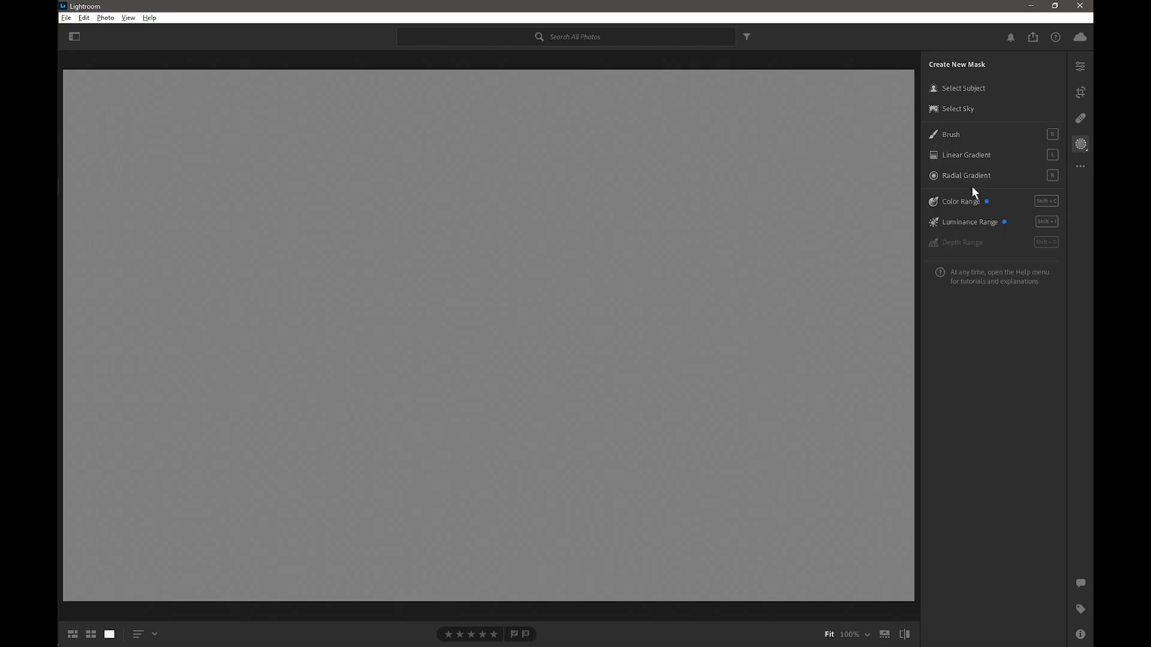
Step: Draw a large hard-edged circular radial gradient with Feather 0 on the grey canvas
click(962, 177)
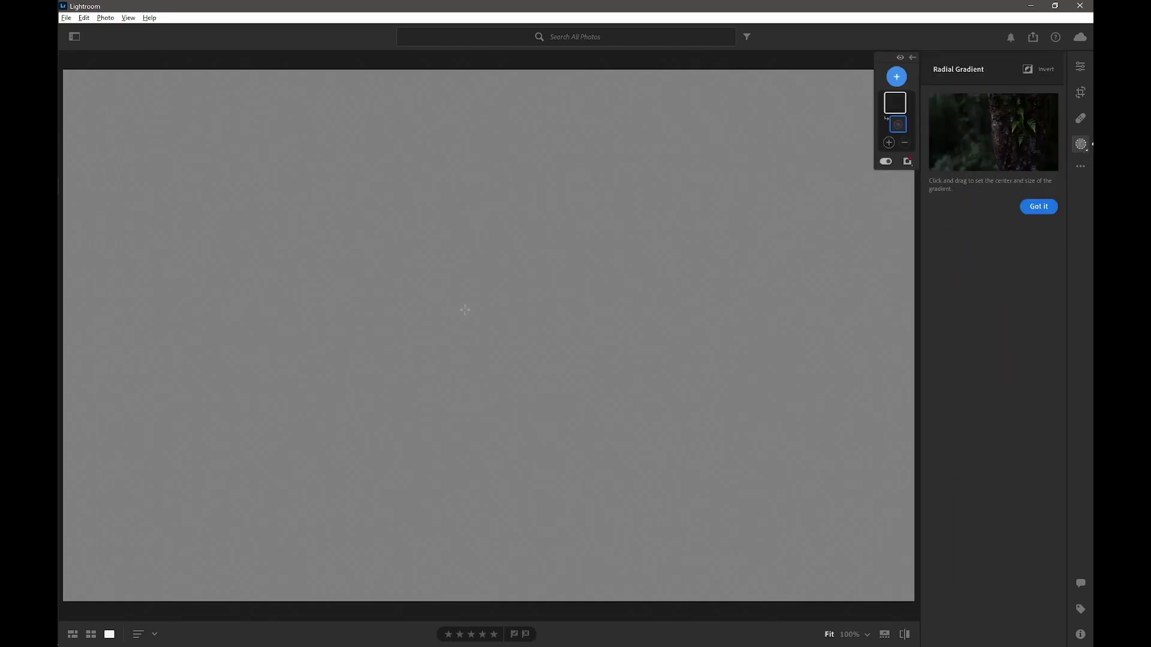
drag(437, 275, 720, 512)
drag(434, 283, 497, 321)
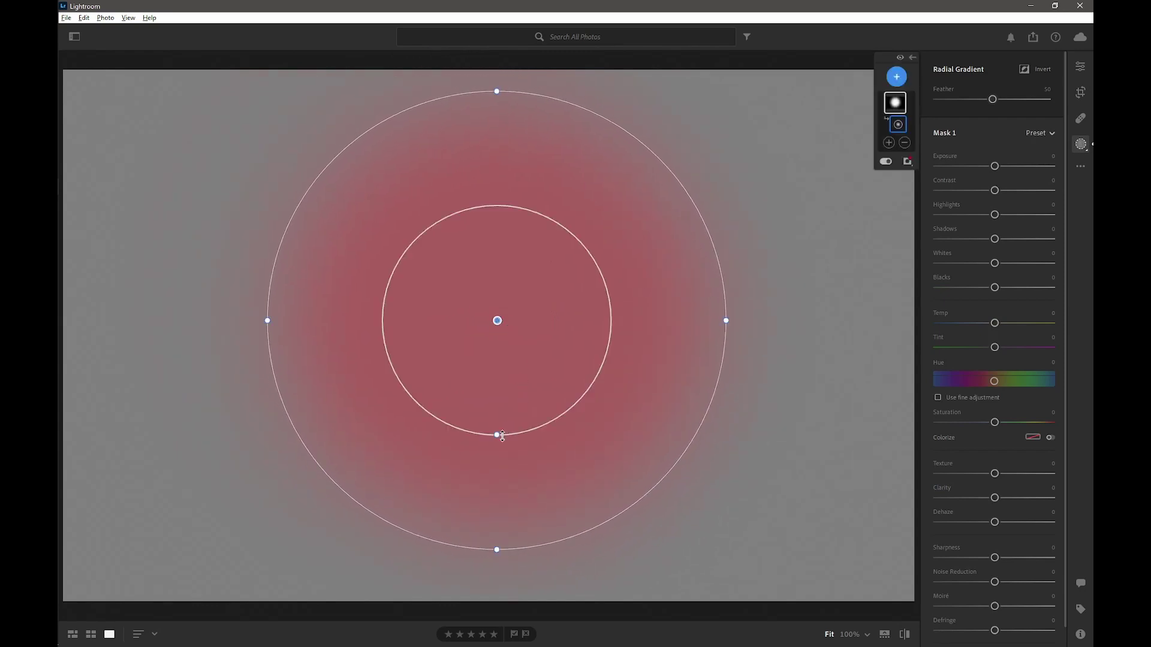
drag(497, 438, 517, 552)
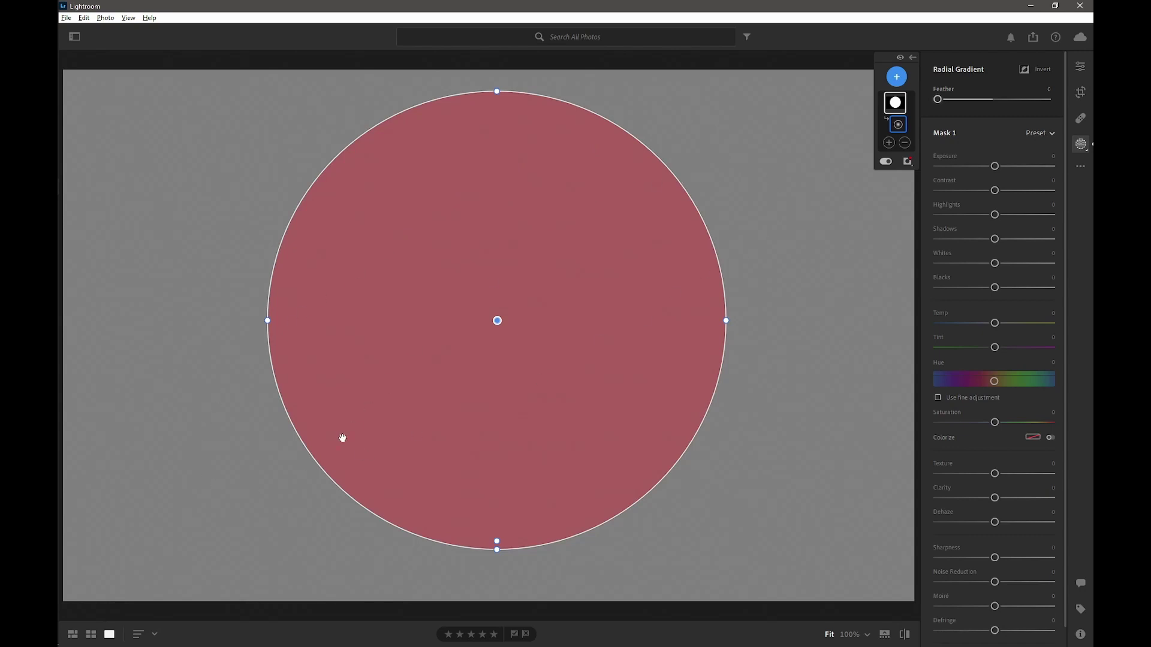
right_click(897, 123)
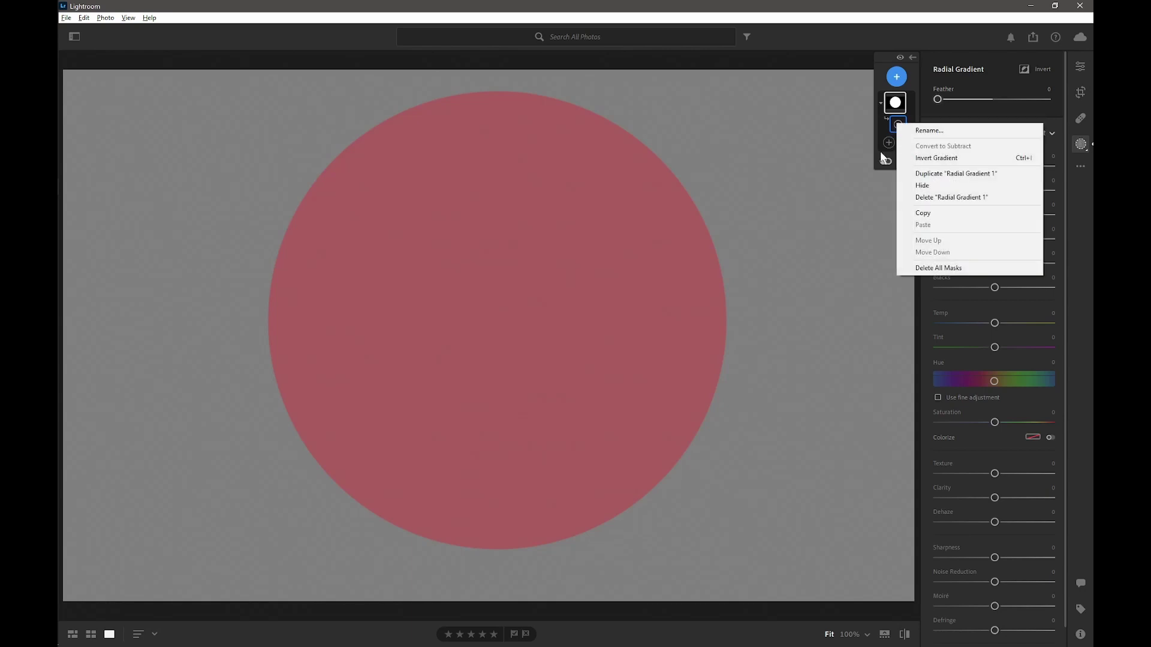
click(866, 193)
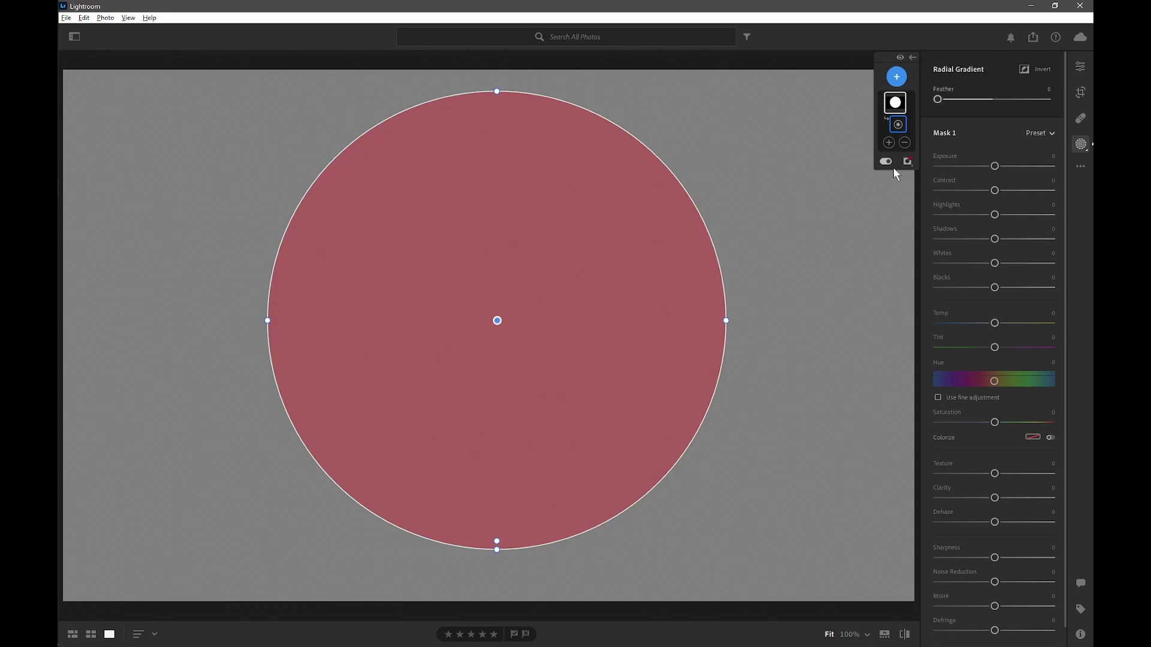
Step: Subtract a thin, tilted Feather 0 ellipse cutting diagonally through the circle
click(905, 144)
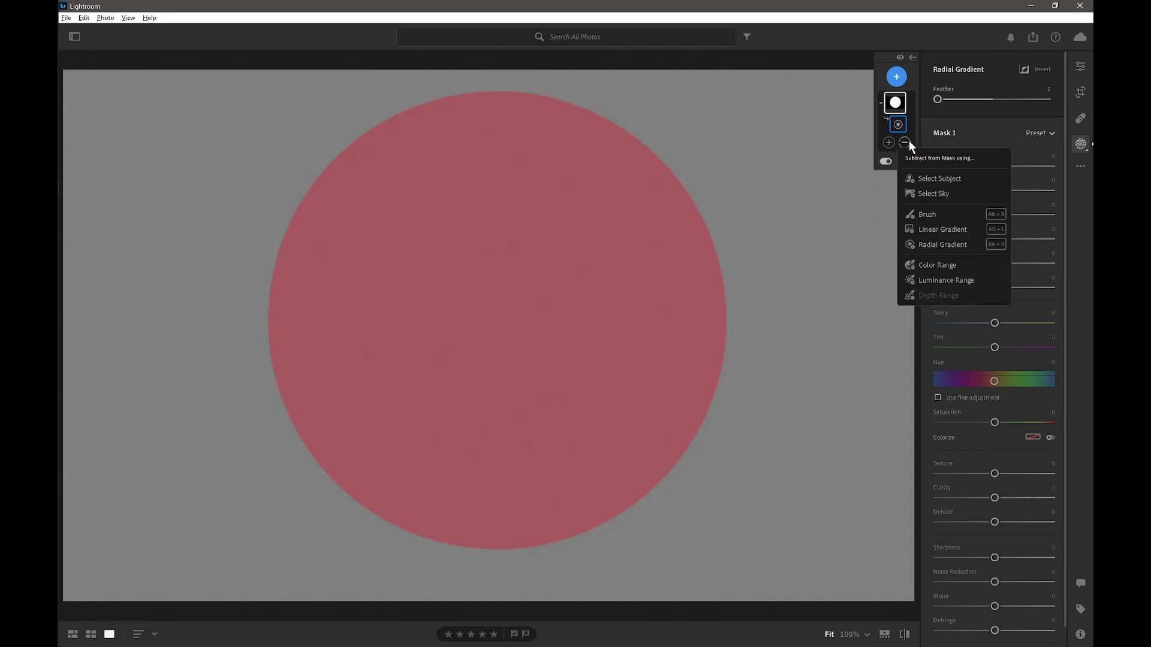
click(927, 245)
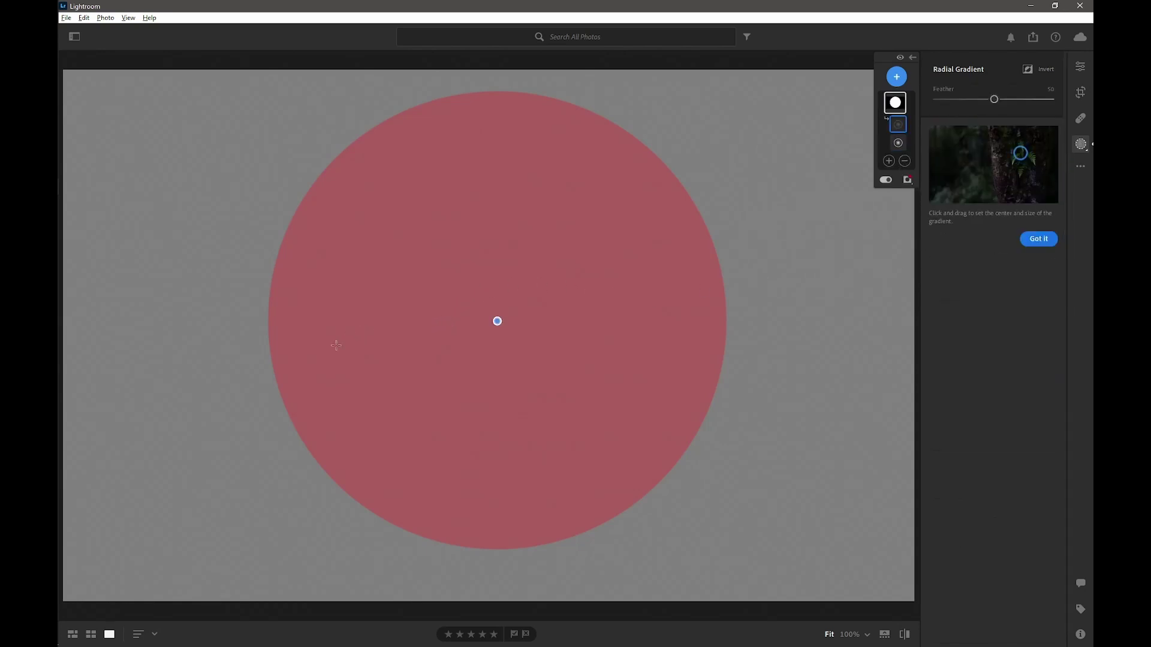
drag(369, 348, 809, 281)
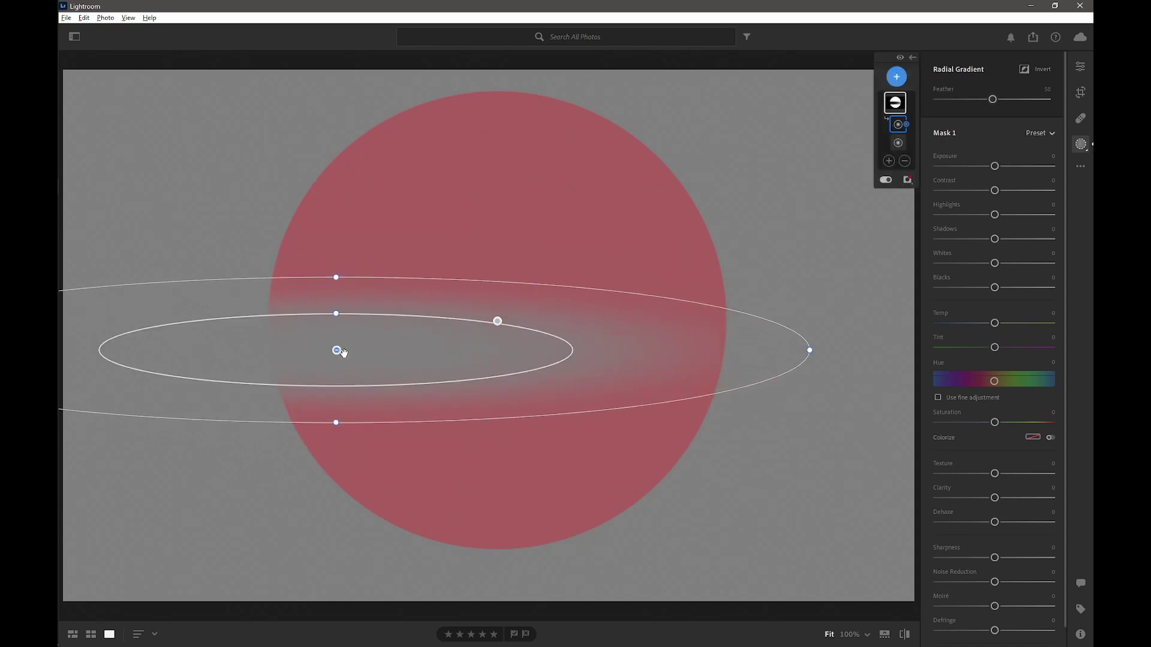
drag(337, 348, 497, 390)
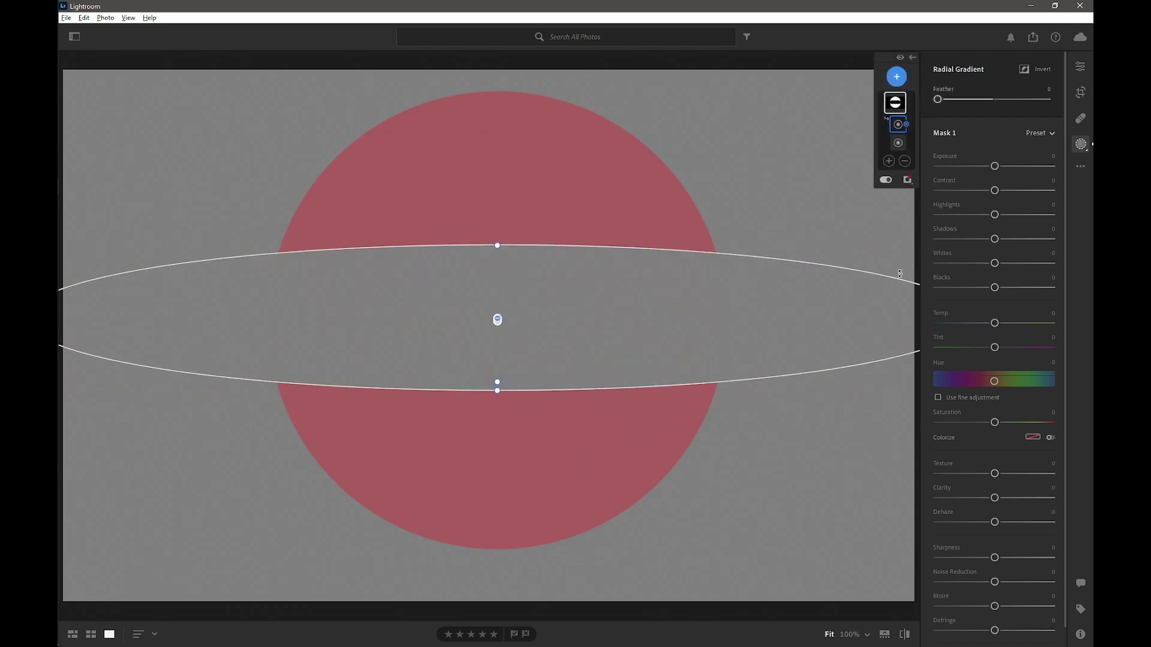
drag(900, 273, 869, 163)
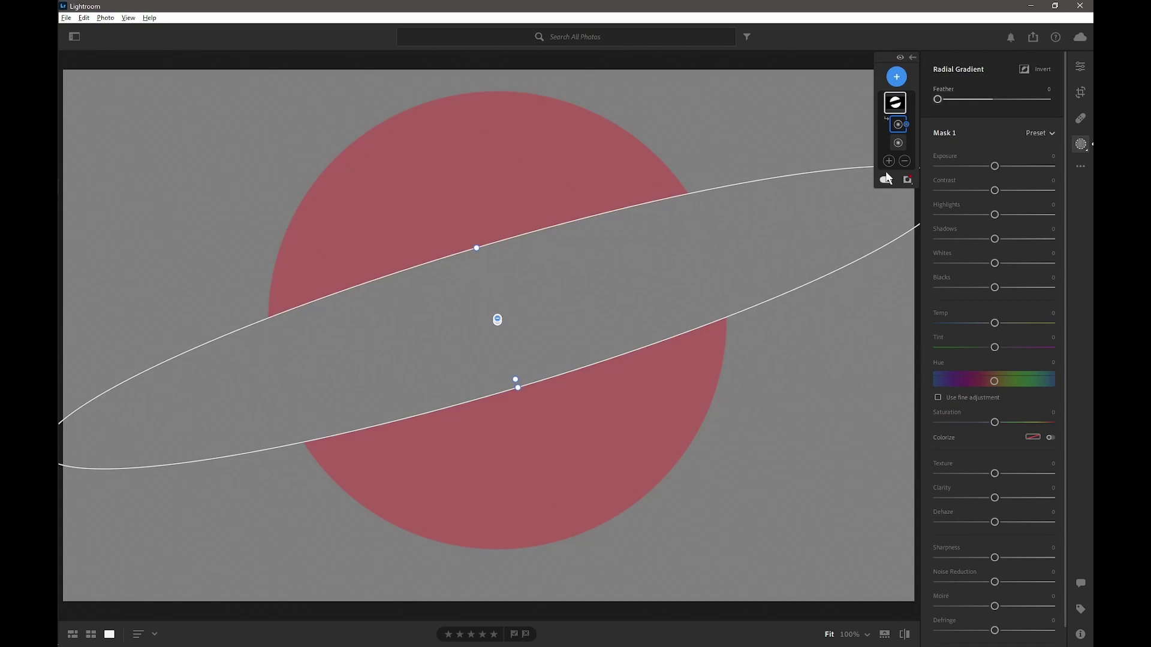
Step: Invert Radial Gradient 2 so only the diagonal band stays masked
right_click(899, 124)
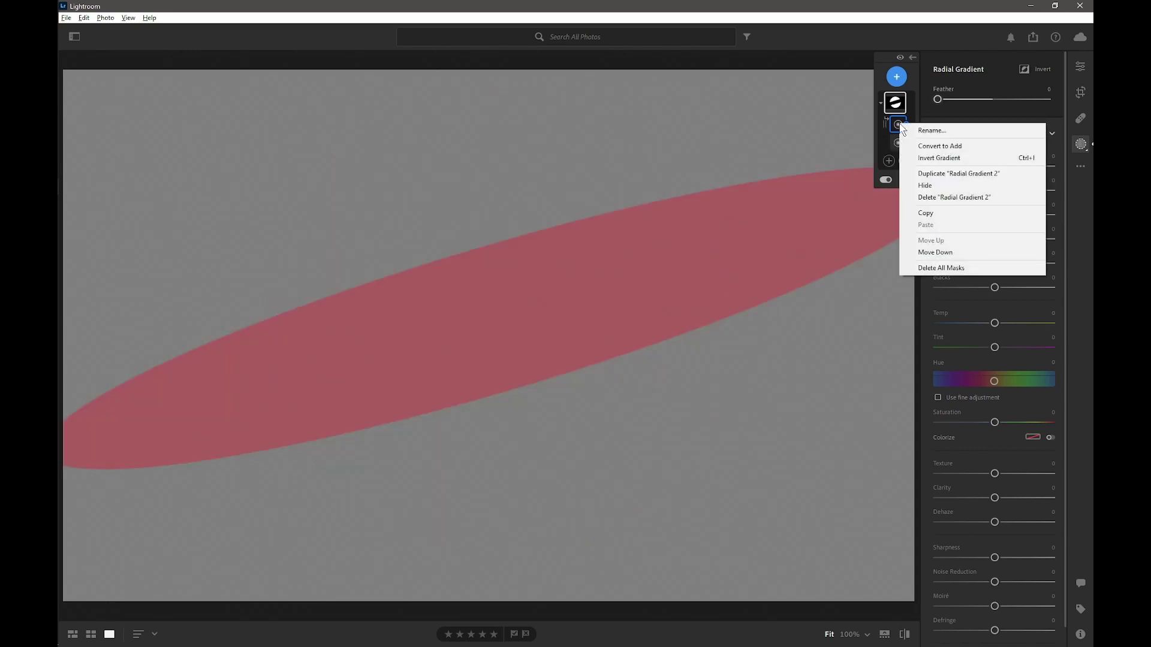
click(934, 159)
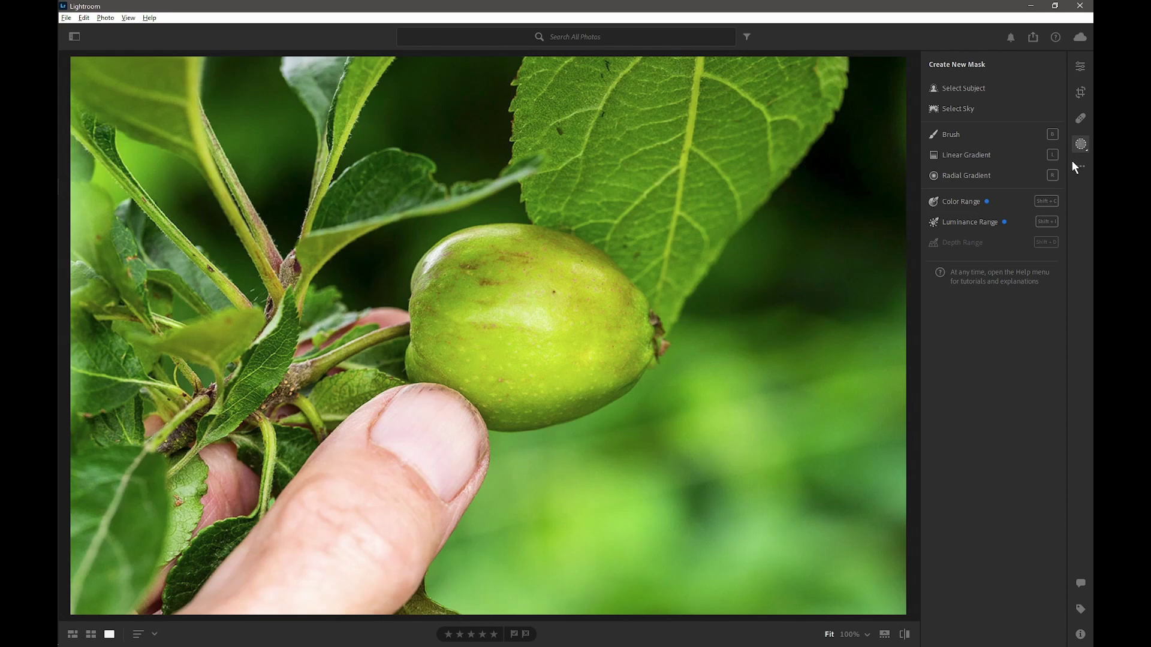
Step: Run Select Subject to mask the apple and the fingers holding it
click(973, 86)
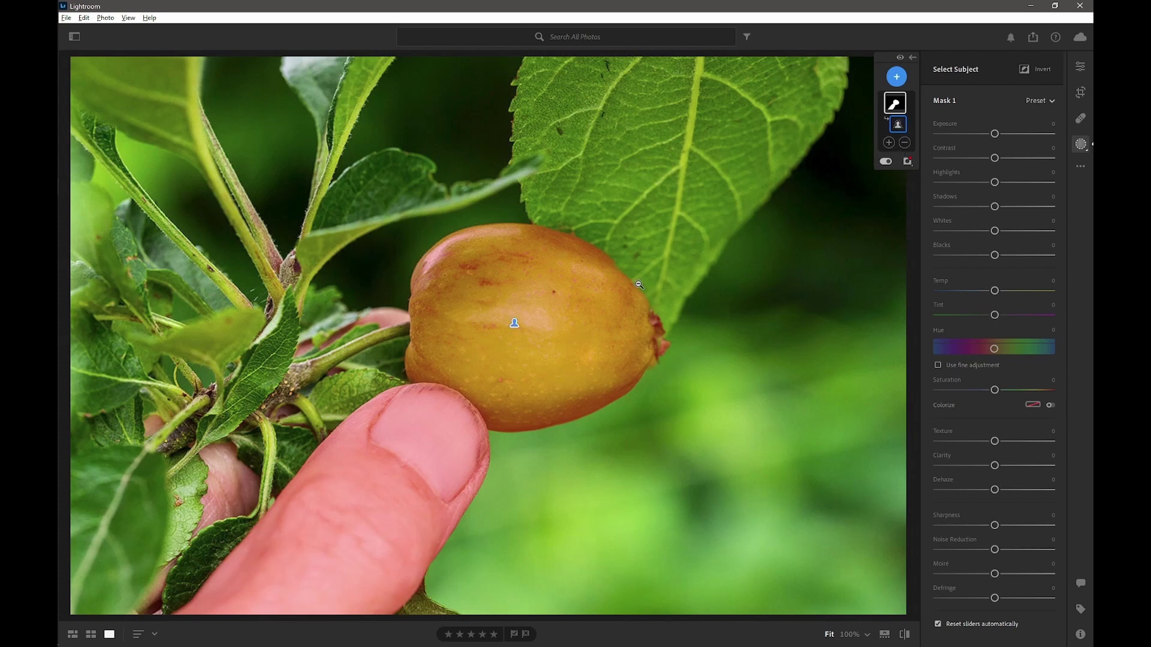
Step: Invert Mask 1's subject selection and reset its adjustment sliders
right_click(898, 108)
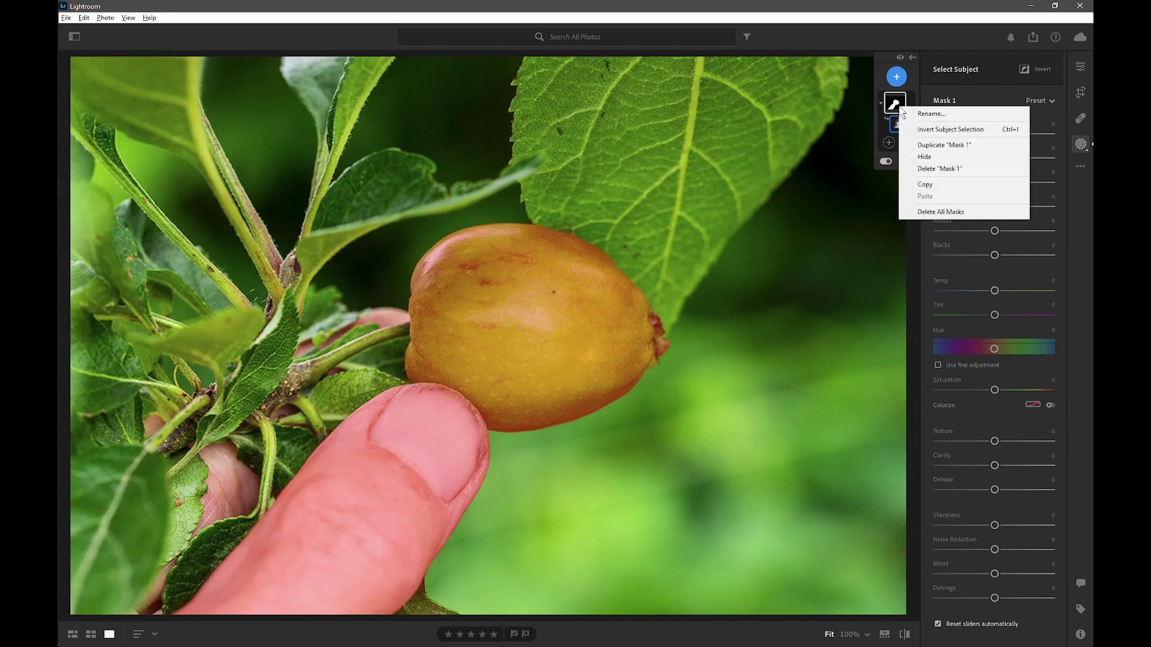
click(920, 129)
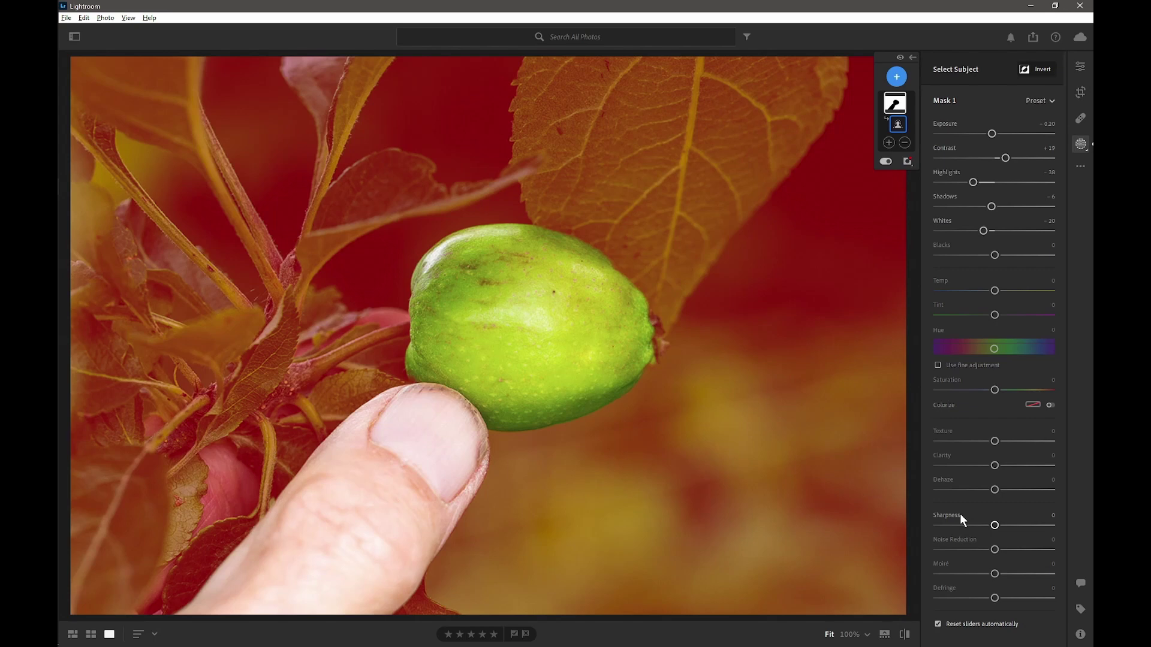
key(ctrl+z)
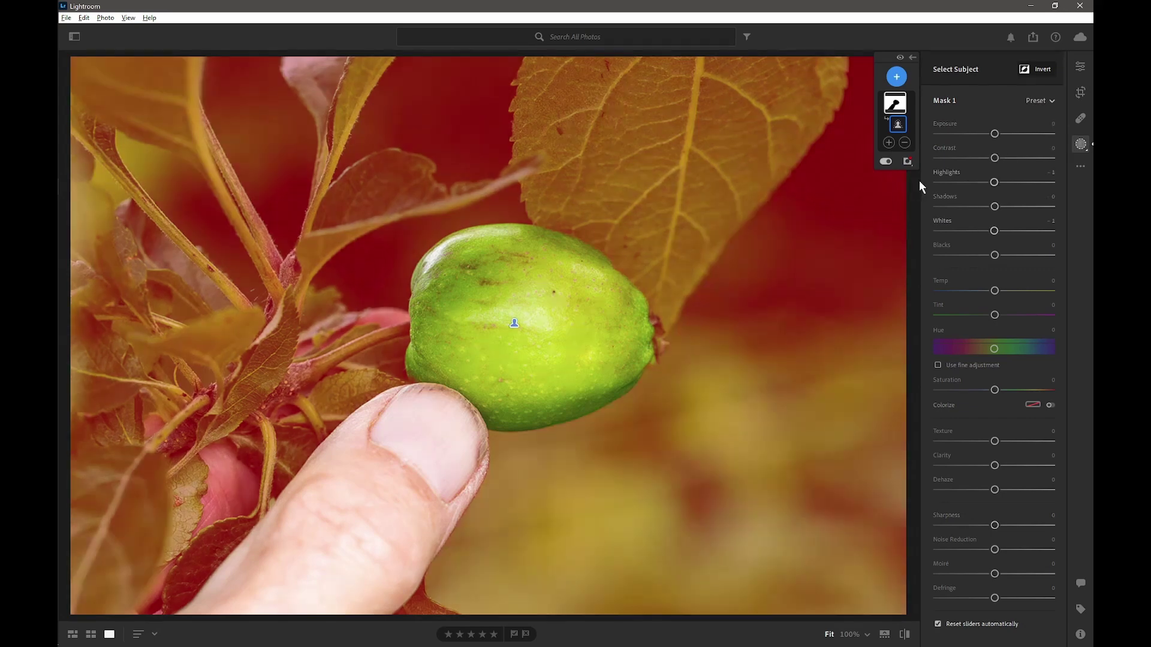
Step: Subtract a Luminance Range sampled from the bright blurred background, giving 62/87–100/100
click(906, 144)
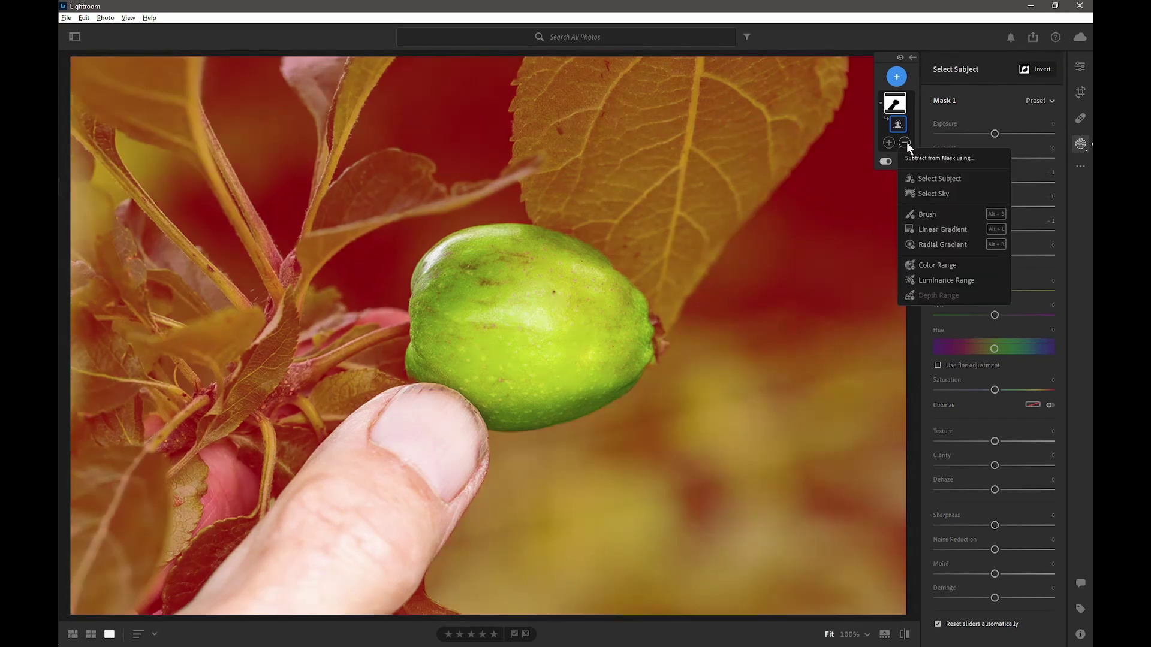
click(931, 282)
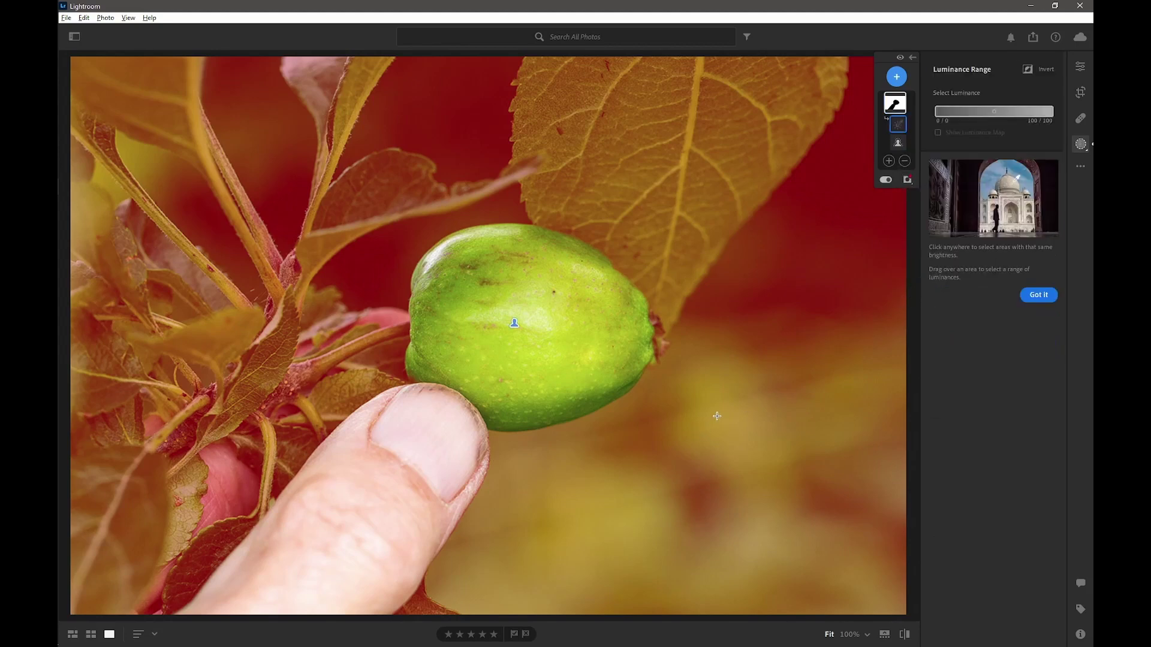
drag(718, 411, 740, 429)
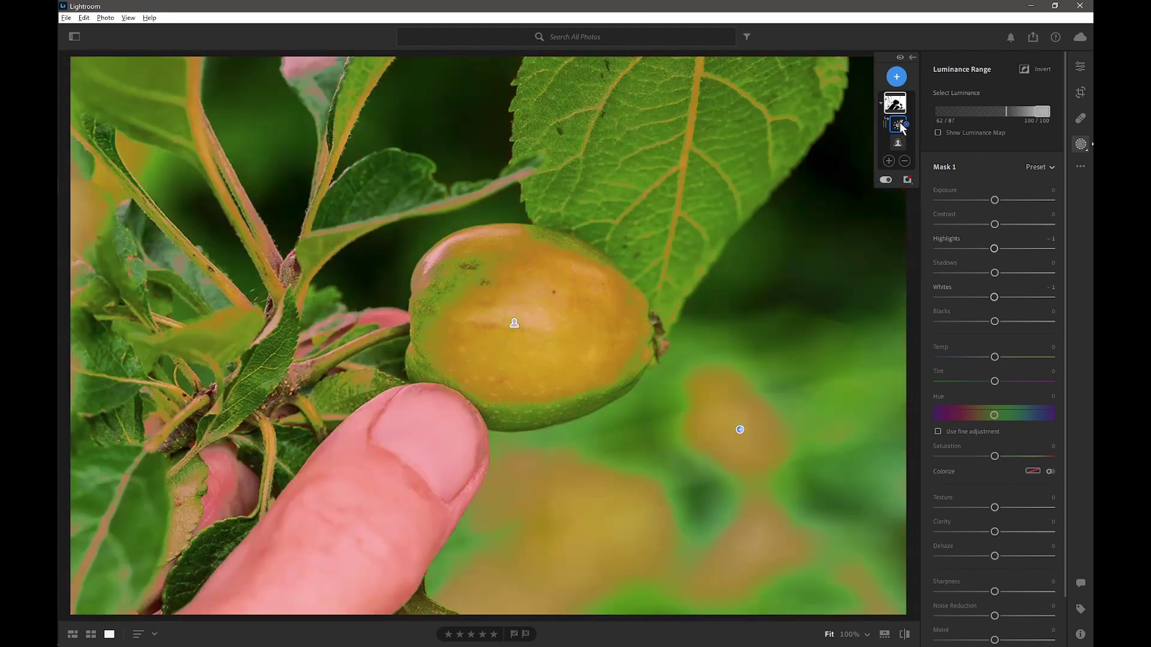
Step: Invert the Luminance Range selection and refine its range to 55/88–100/100
right_click(902, 127)
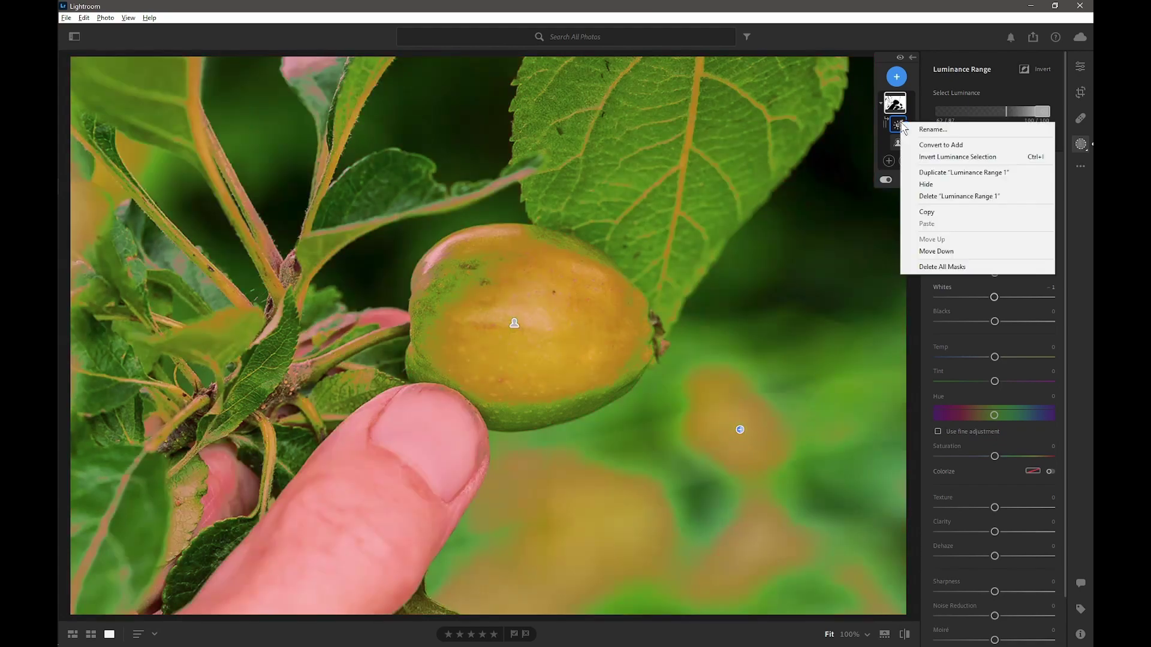
click(928, 158)
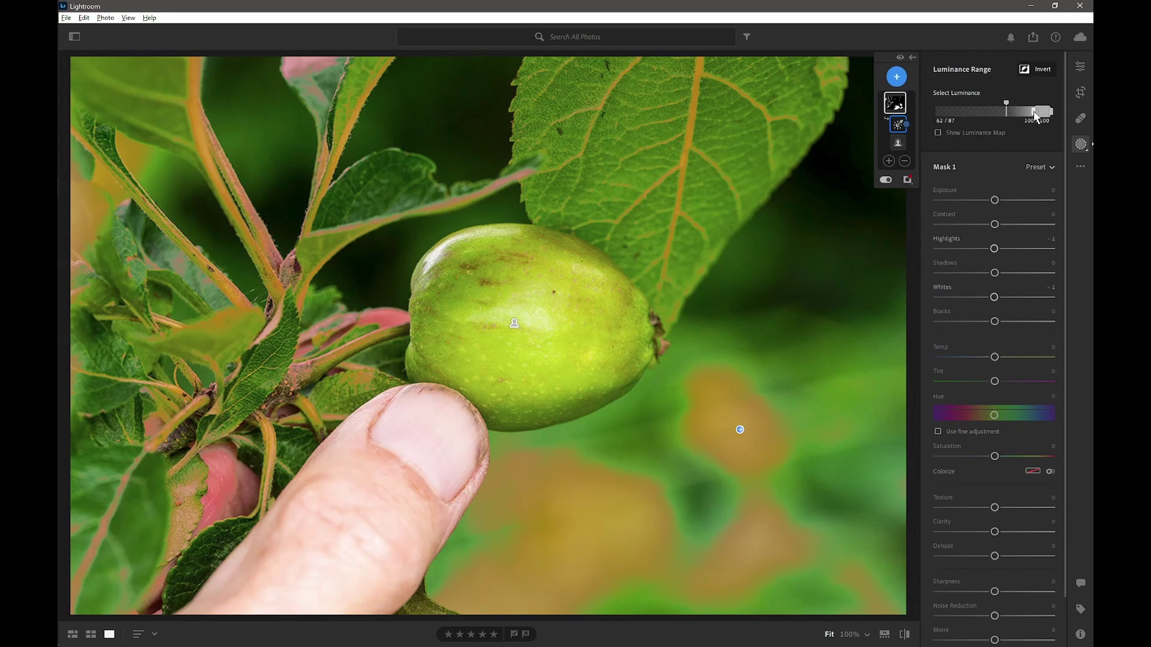
mouse_move(1032, 112)
mouse_down()
mouse_move(970, 113)
mouse_move(1034, 116)
mouse_up()
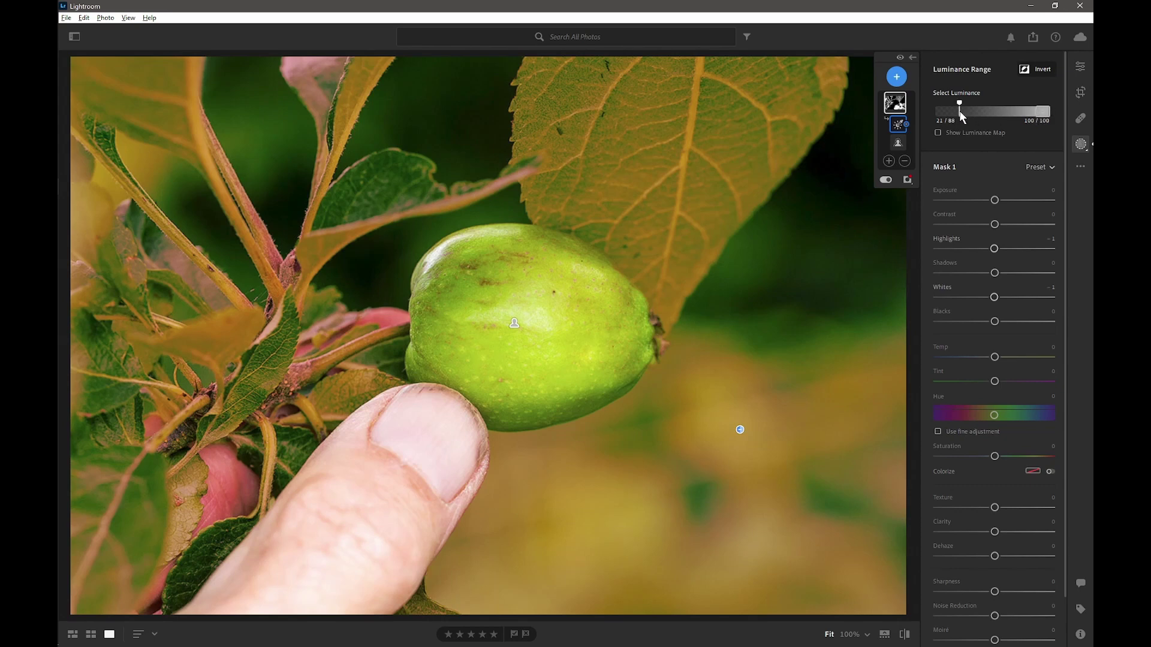
mouse_move(1002, 108)
mouse_down()
mouse_move(1020, 105)
mouse_move(998, 107)
mouse_up()
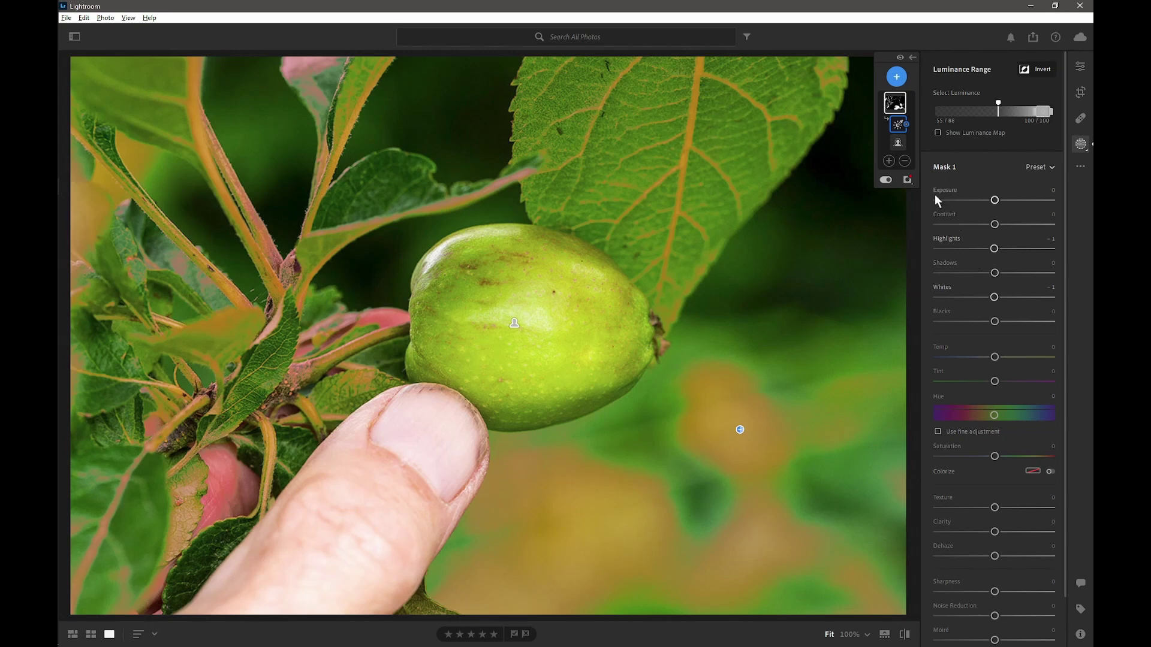
Step: Subtract a size 16 brush, painting out the upper leaf and left branch
click(905, 162)
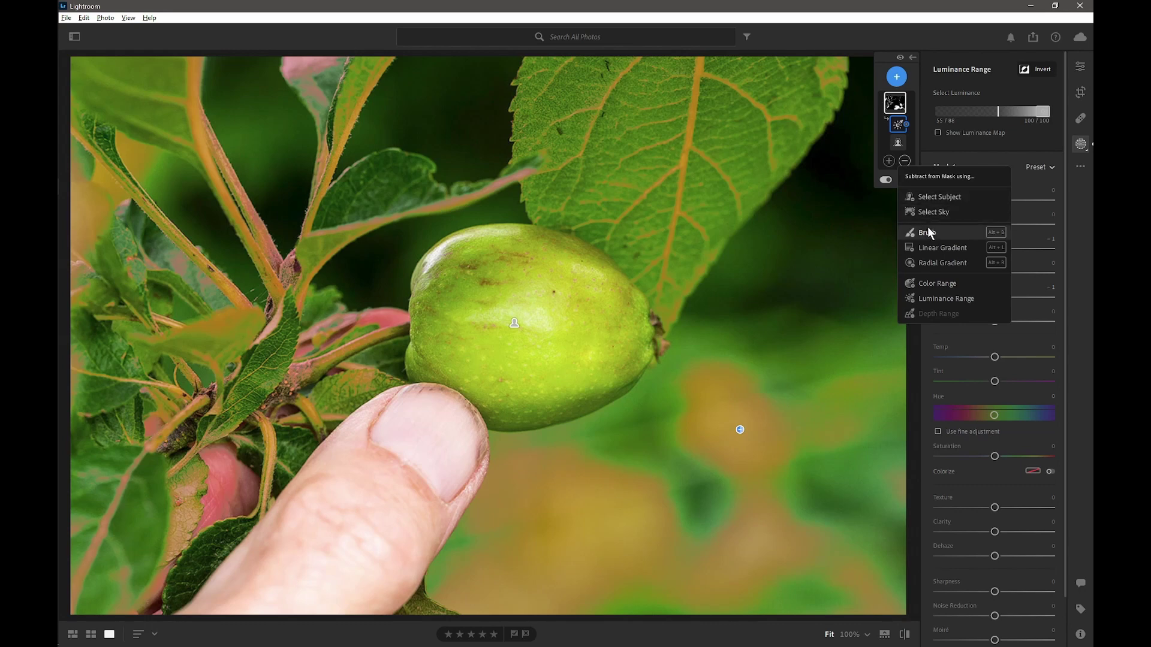
key(Escape)
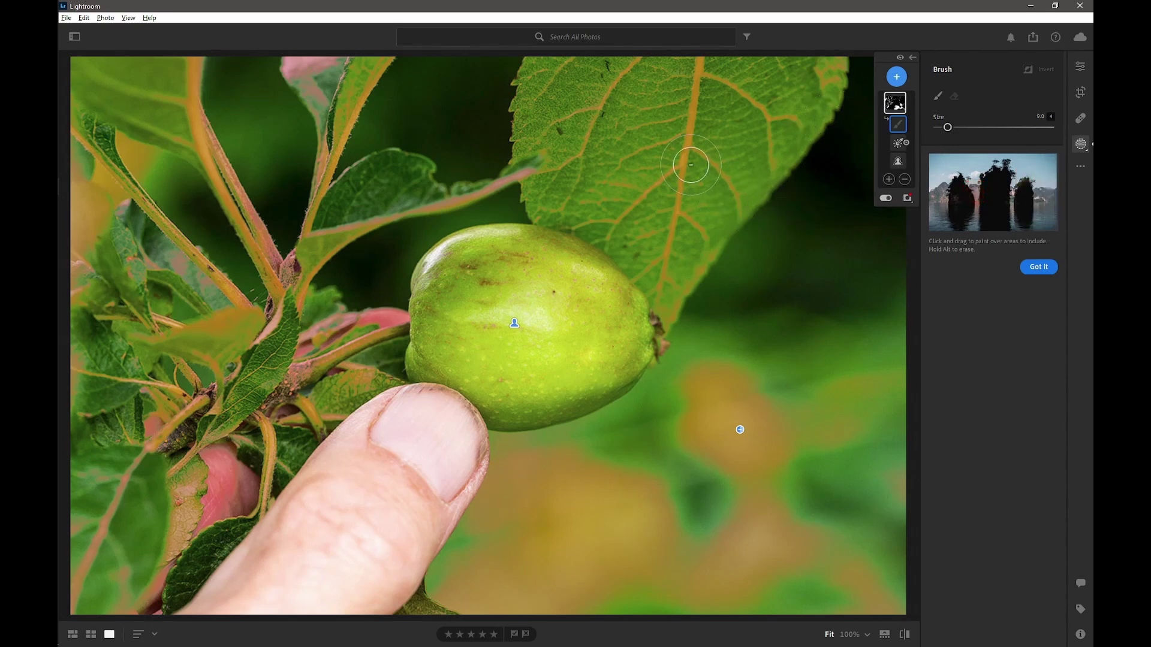
key(bracketright)
key(bracketright)
key(bracketright)
key(bracketright)
key(bracketright)
key(bracketright)
key(bracketright)
key(bracketright)
key(bracketright)
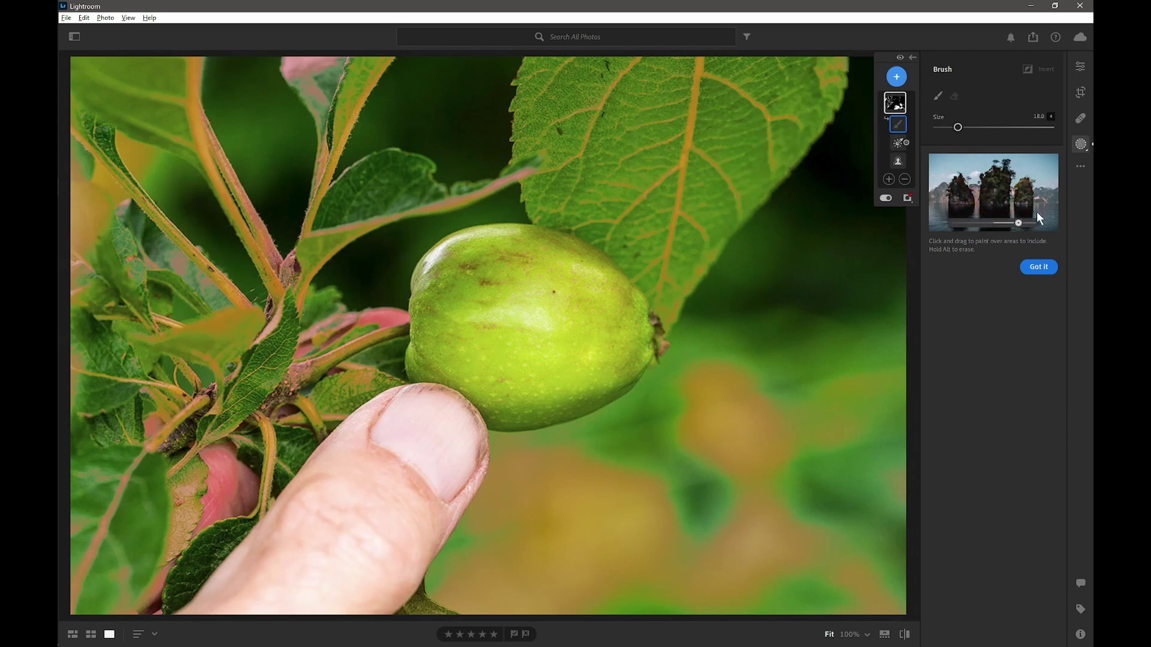
click(1038, 267)
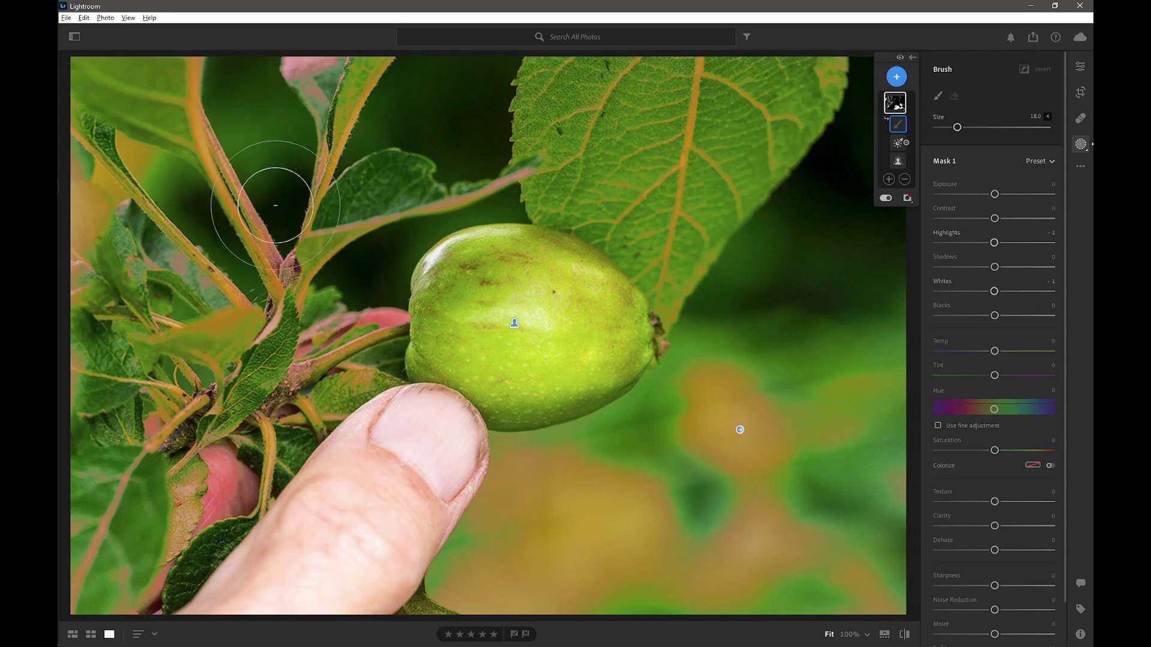
key(bracketleft)
key(bracketleft)
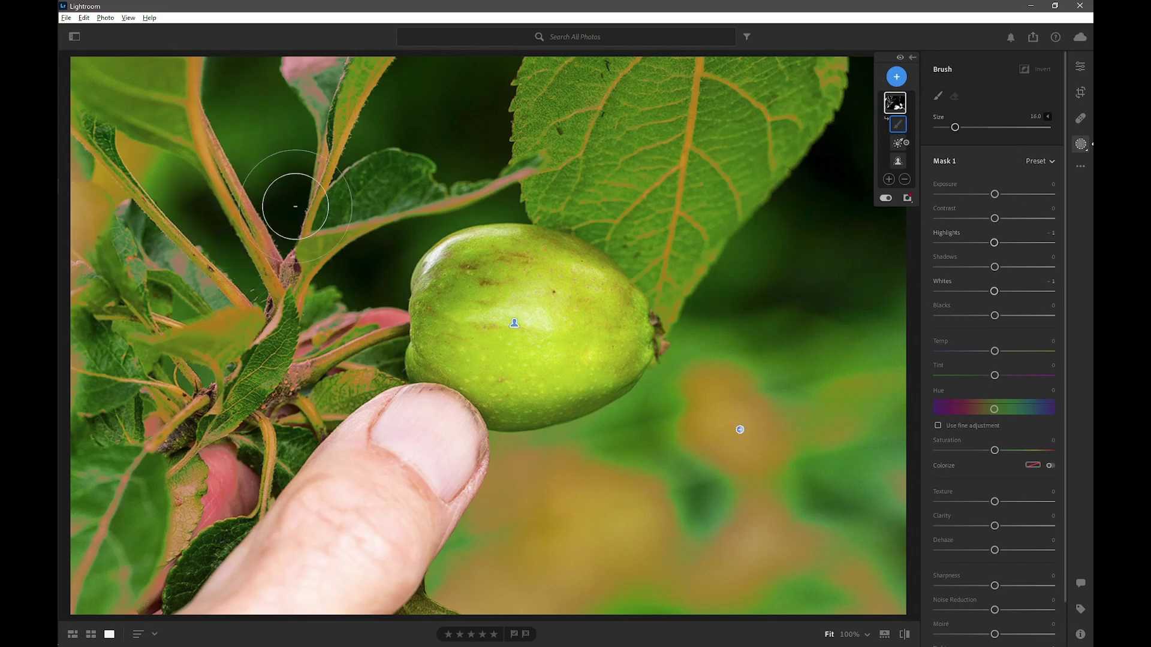
drag(699, 48, 692, 170)
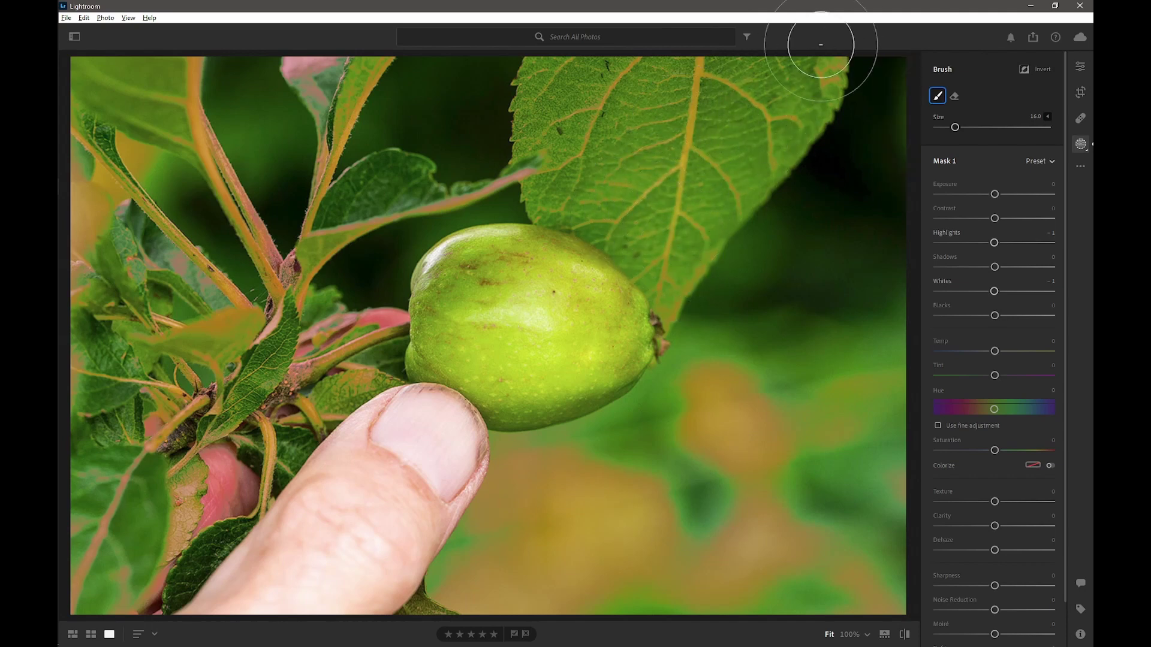
mouse_move(701, 115)
mouse_down()
mouse_move(655, 52)
mouse_move(600, 66)
mouse_up()
mouse_move(360, 129)
mouse_down()
mouse_move(331, 148)
mouse_move(343, 161)
mouse_move(309, 162)
mouse_move(299, 99)
mouse_move(325, 106)
mouse_move(336, 173)
mouse_move(319, 213)
mouse_move(245, 175)
mouse_move(251, 203)
mouse_move(186, 83)
mouse_move(205, 96)
mouse_move(324, 300)
mouse_move(338, 297)
mouse_move(346, 313)
mouse_move(315, 331)
mouse_move(355, 315)
mouse_move(193, 394)
mouse_move(208, 364)
mouse_move(184, 266)
mouse_move(162, 248)
mouse_move(186, 251)
mouse_move(233, 326)
mouse_move(175, 386)
mouse_move(220, 388)
mouse_move(279, 346)
mouse_move(301, 400)
mouse_move(342, 394)
mouse_move(347, 366)
mouse_move(233, 449)
mouse_move(366, 373)
mouse_move(134, 482)
mouse_move(164, 518)
mouse_move(106, 566)
mouse_move(109, 513)
mouse_move(209, 503)
mouse_move(243, 478)
mouse_move(236, 420)
mouse_move(186, 322)
mouse_move(126, 315)
mouse_move(342, 45)
mouse_move(513, 38)
mouse_move(664, 95)
mouse_move(707, 39)
mouse_move(823, 39)
mouse_up()
right_click(260, 199)
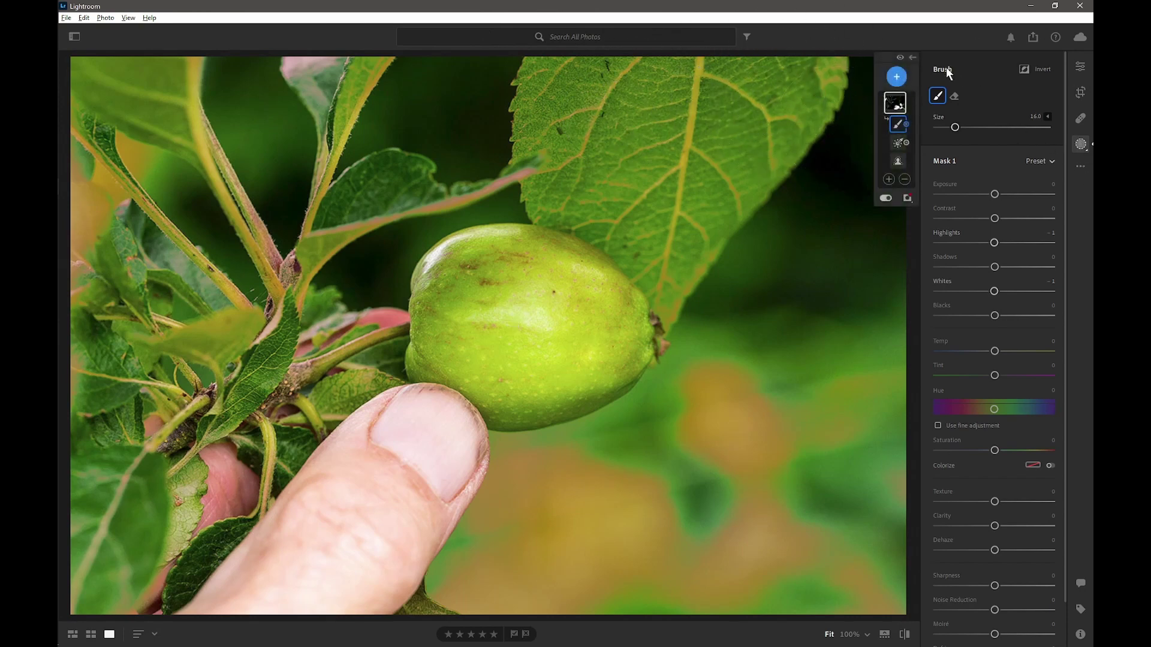
Step: Darken the masked background with Highlights -44, Whites lowered and Contrast +34
right_click(994, 242)
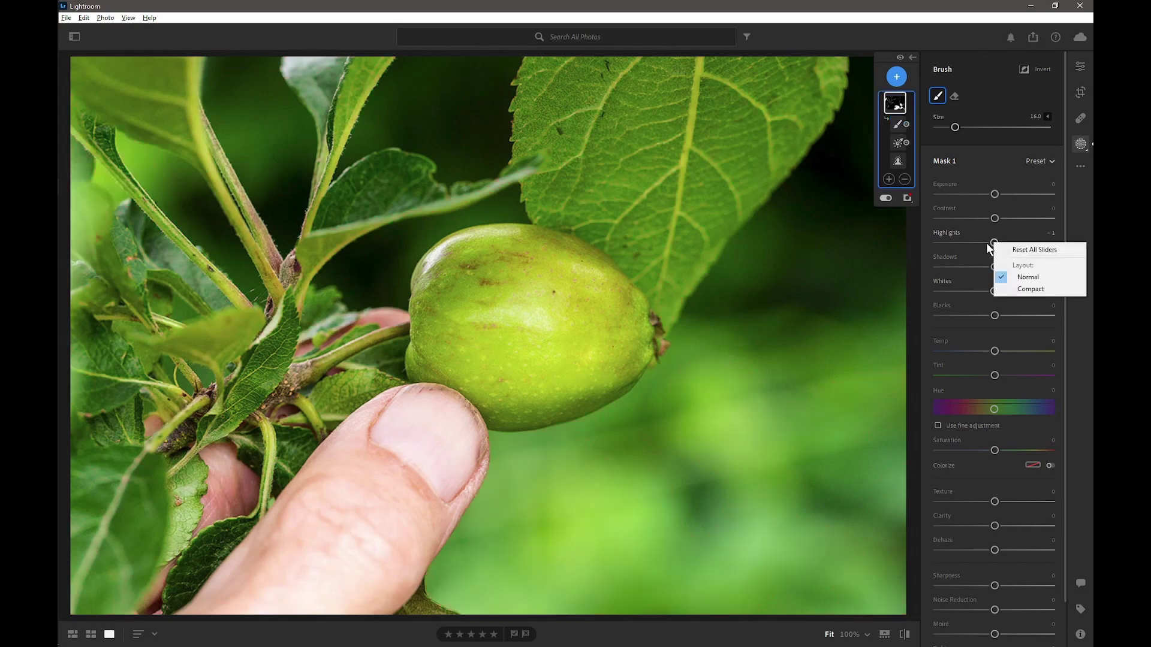
click(997, 241)
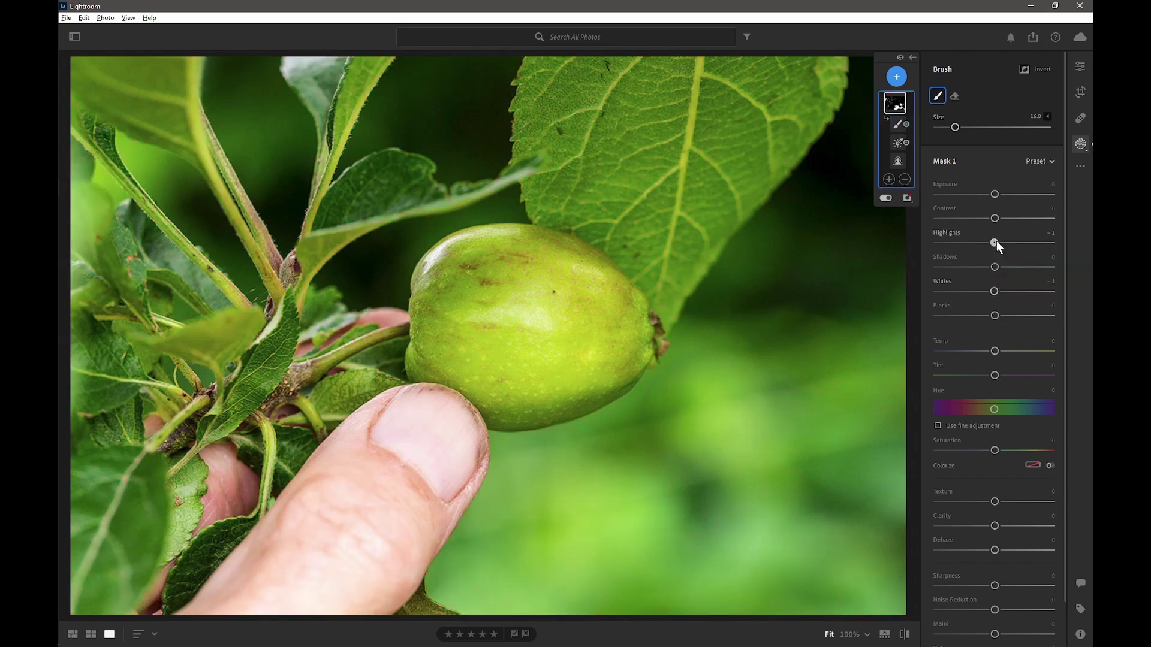
drag(996, 242, 969, 243)
drag(992, 292, 974, 293)
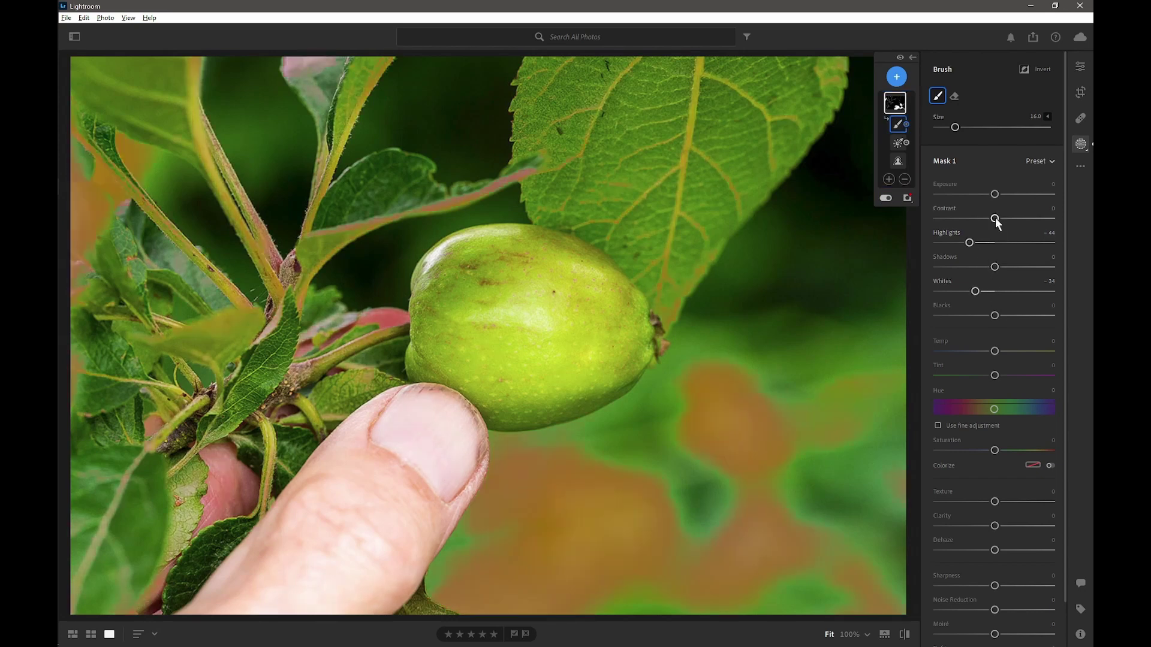
drag(995, 218, 991, 193)
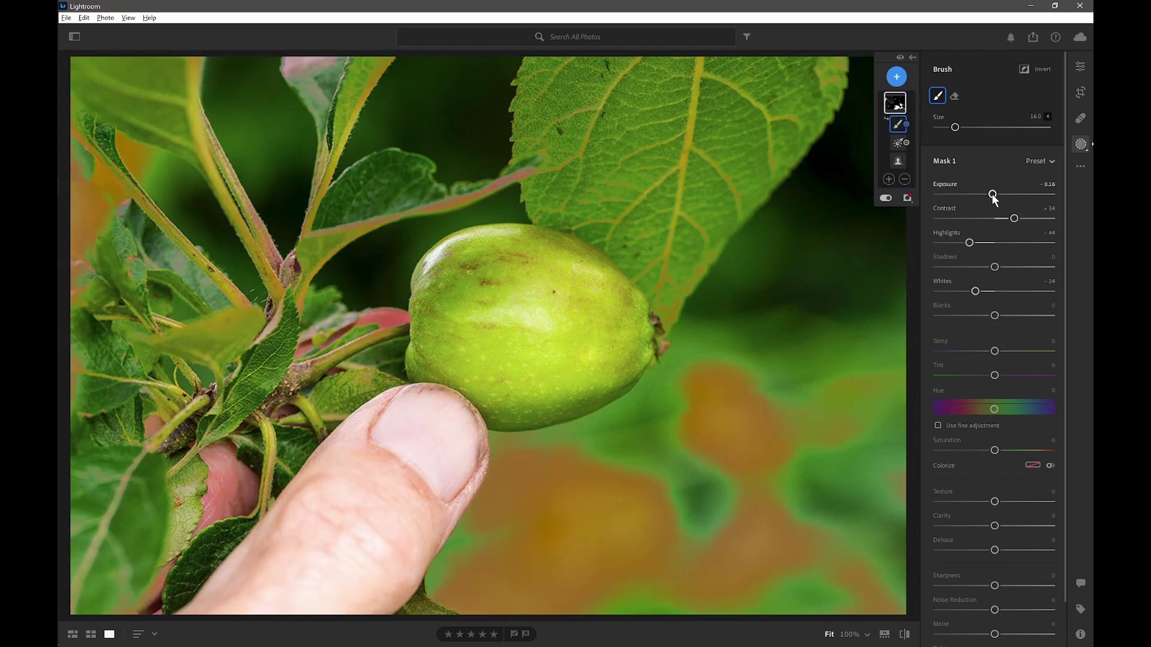
click(904, 637)
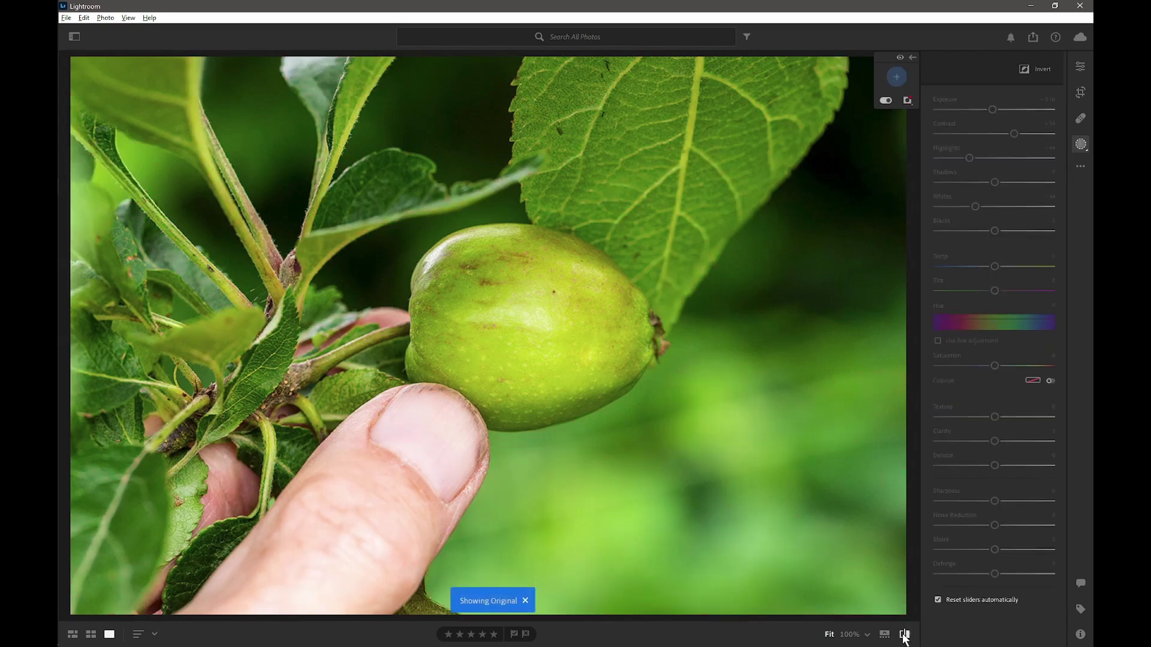
click(904, 637)
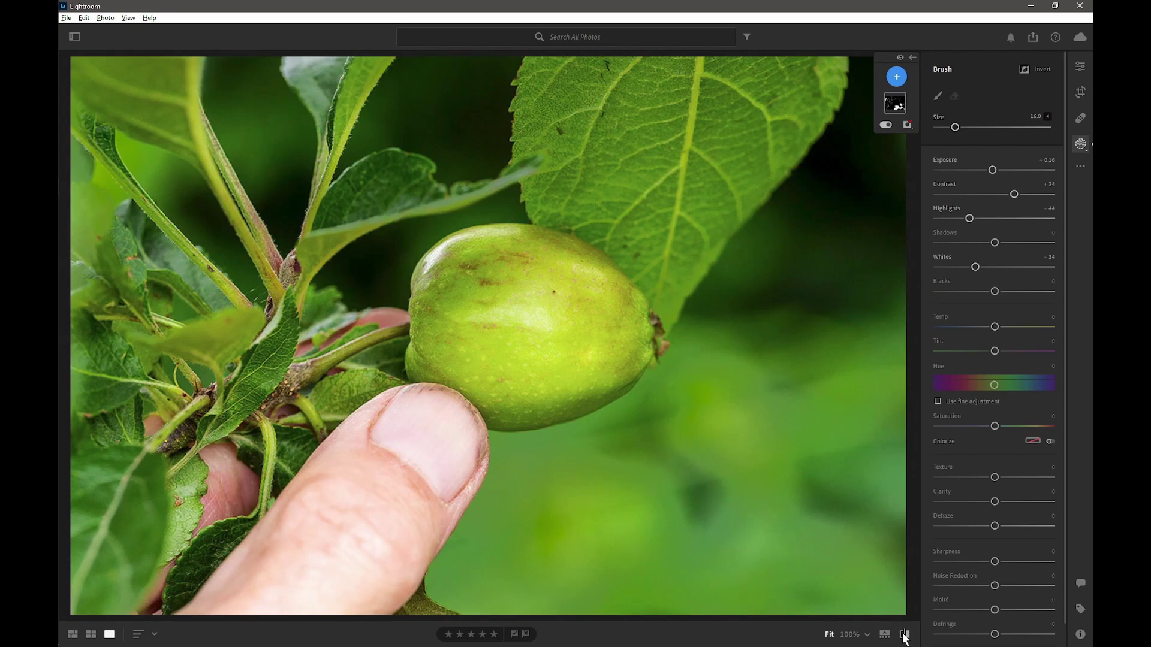
click(903, 637)
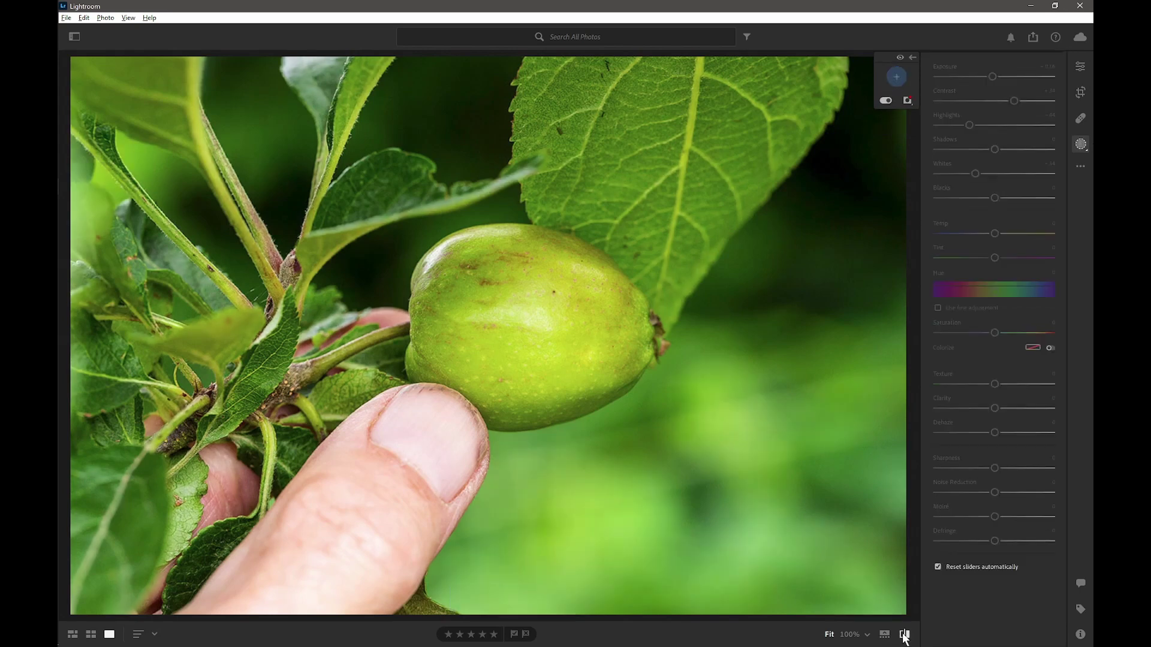
click(905, 638)
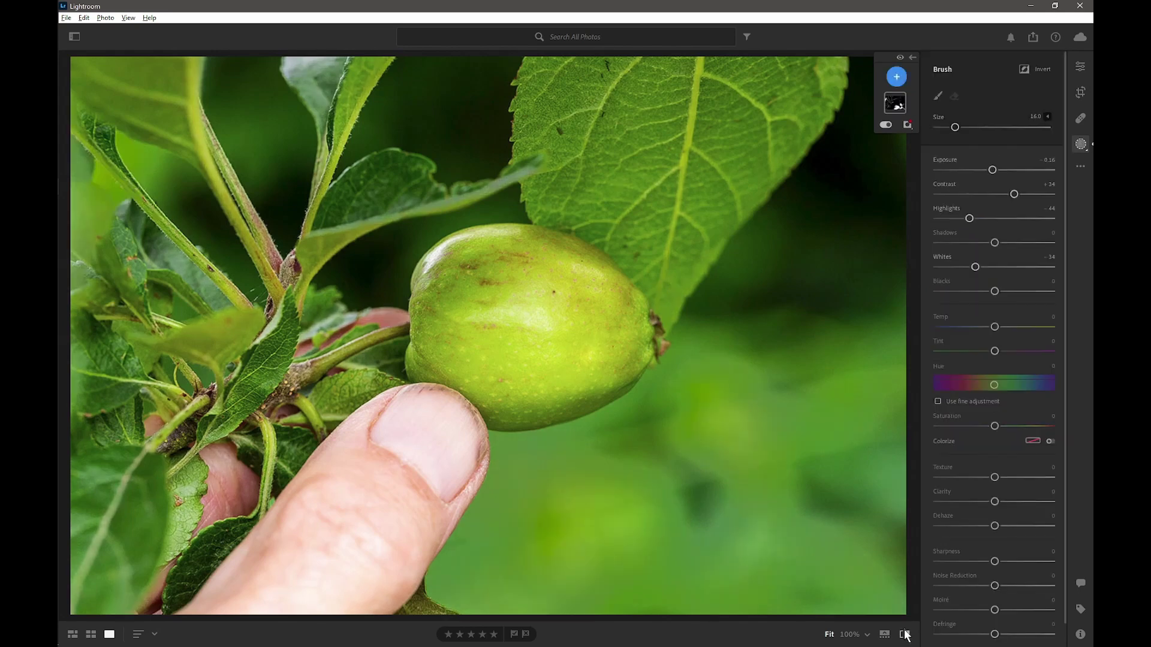